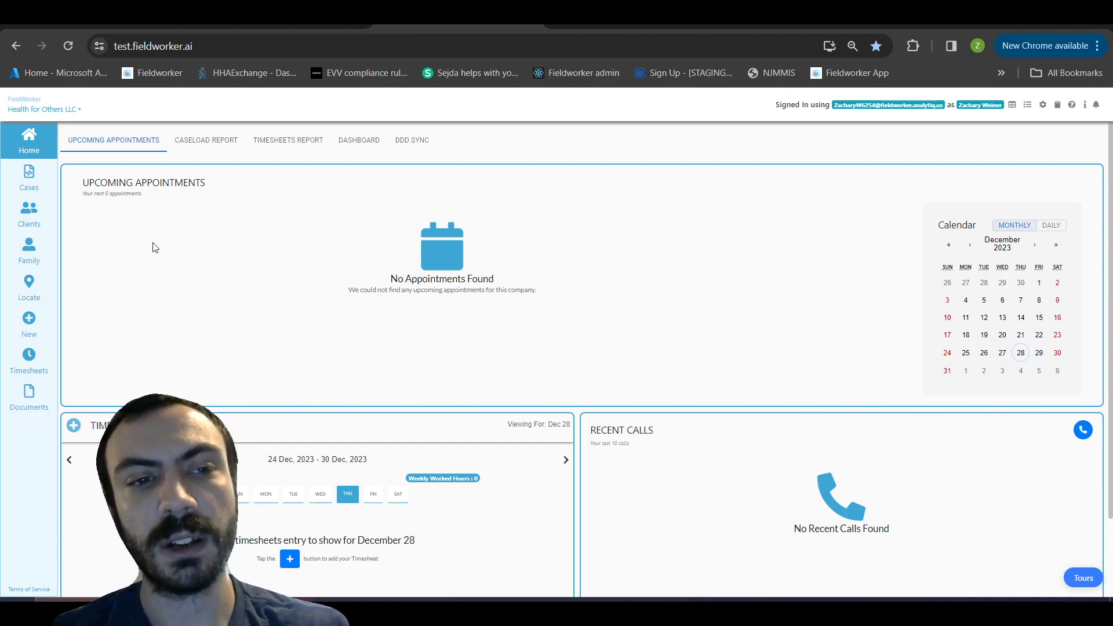
Open a blank new customer/patient form and switch to the page holding the filled-in customer example.
{"action": "left_click", "coordinate": [31, 327]}
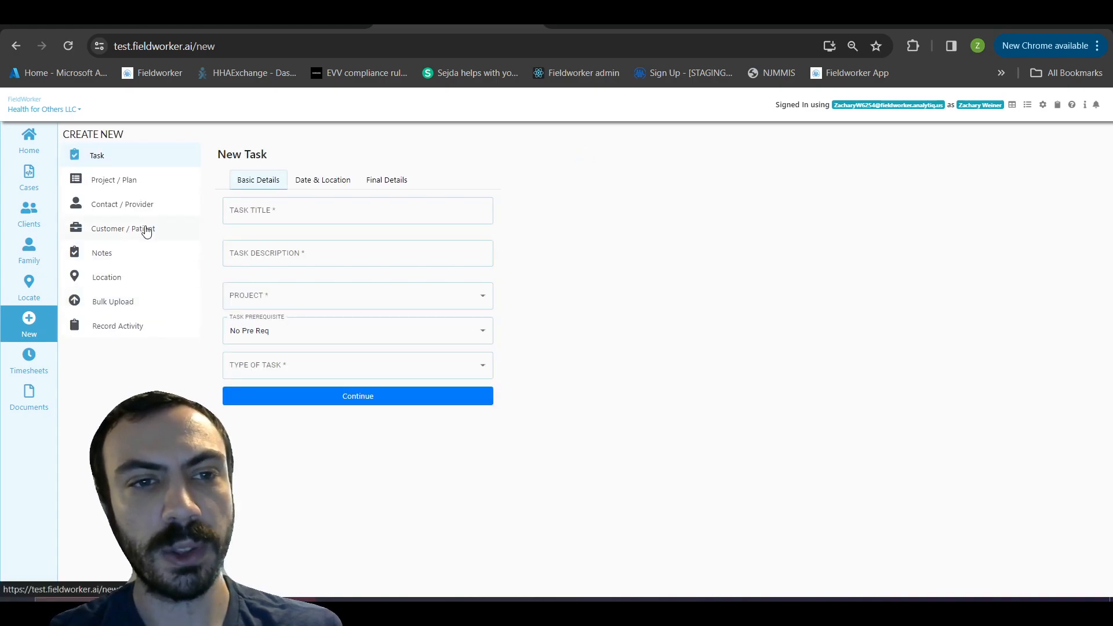
{"action": "left_click", "coordinate": [147, 233]}
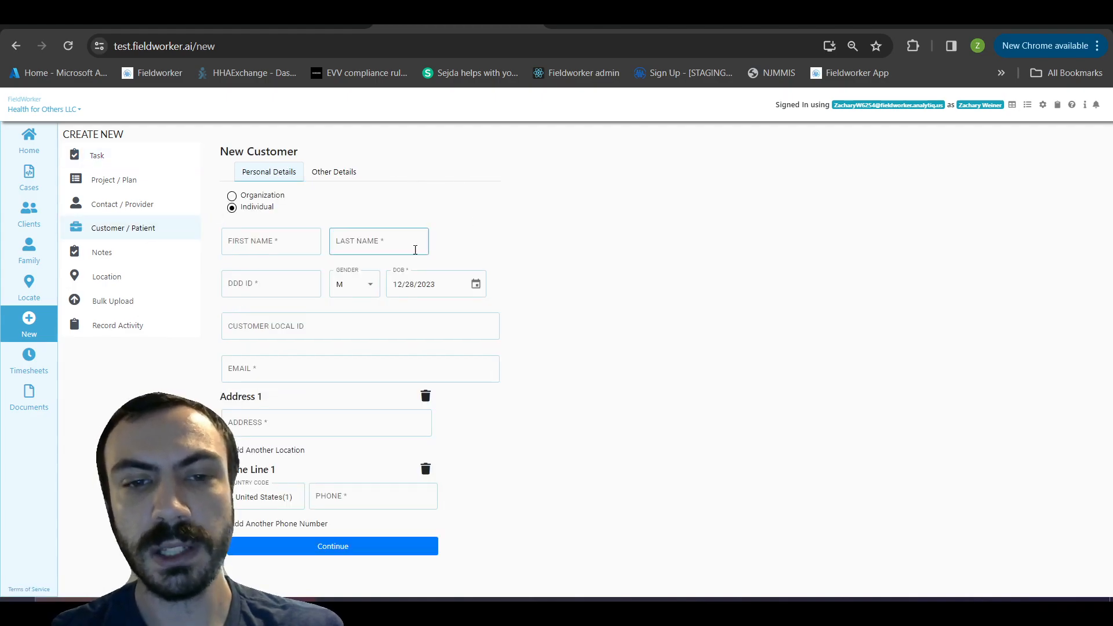
{"action": "left_click", "coordinate": [591, 24]}
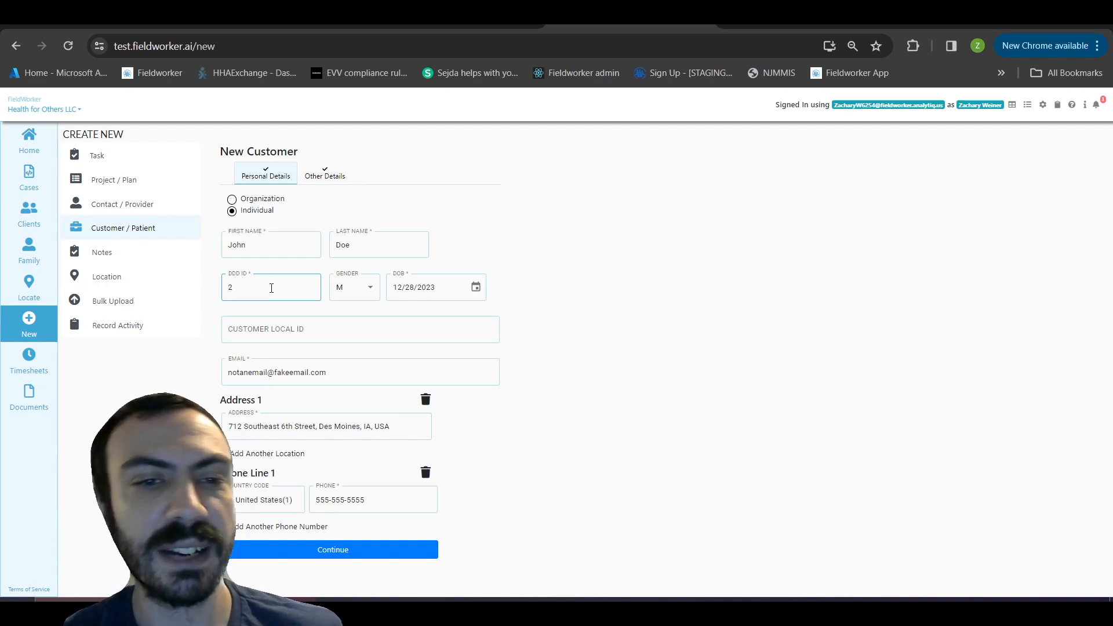
Review the example customer's Other Details, from the acquired date and status through the Medicaid, assessment and NJCAT fields down to customer creation.
{"action": "left_click", "coordinate": [335, 175]}
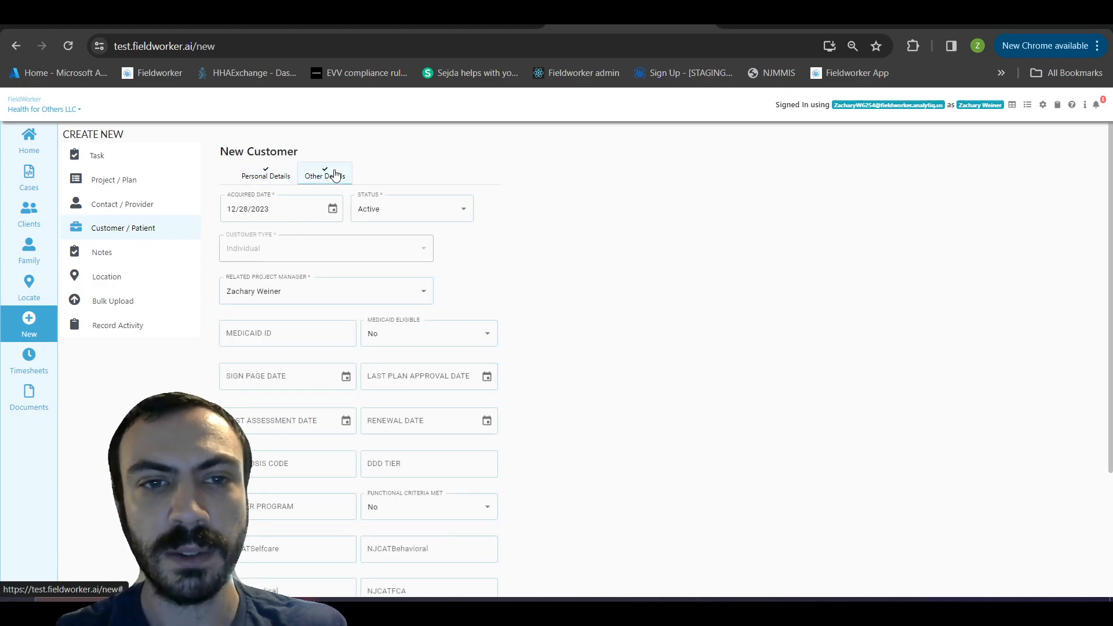
{"action": "scroll", "coordinate": [543, 283], "scroll_direction": "down", "scroll_amount": 3}
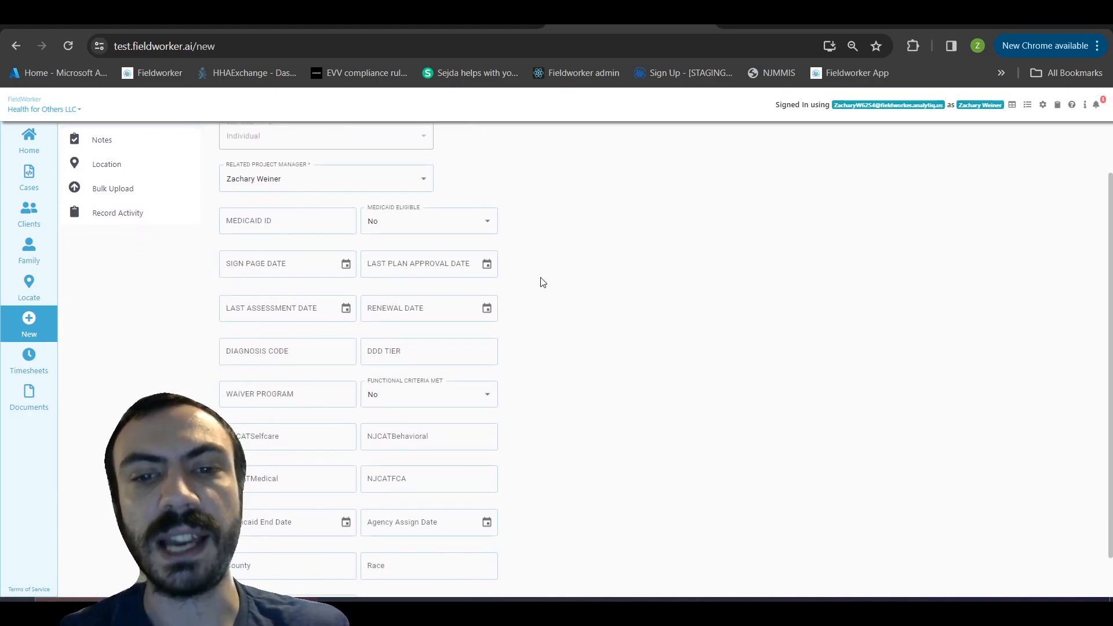
{"action": "scroll", "coordinate": [556, 350], "scroll_direction": "up", "scroll_amount": 3}
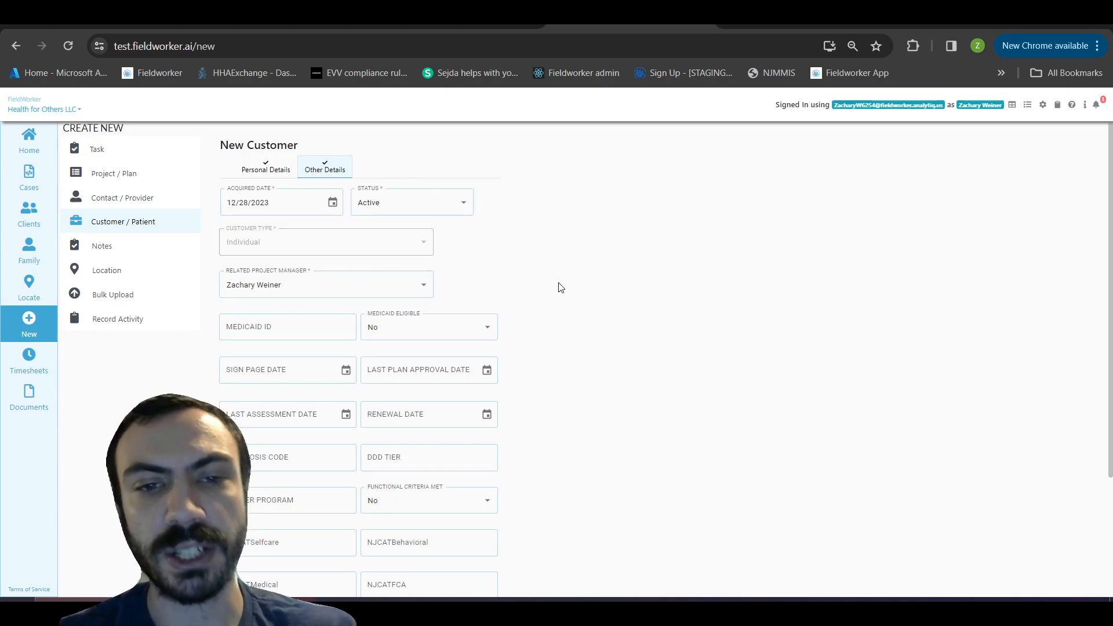
{"action": "scroll", "coordinate": [557, 285], "scroll_direction": "down", "scroll_amount": 1}
{"action": "scroll", "coordinate": [604, 341], "scroll_direction": "down", "scroll_amount": 2}
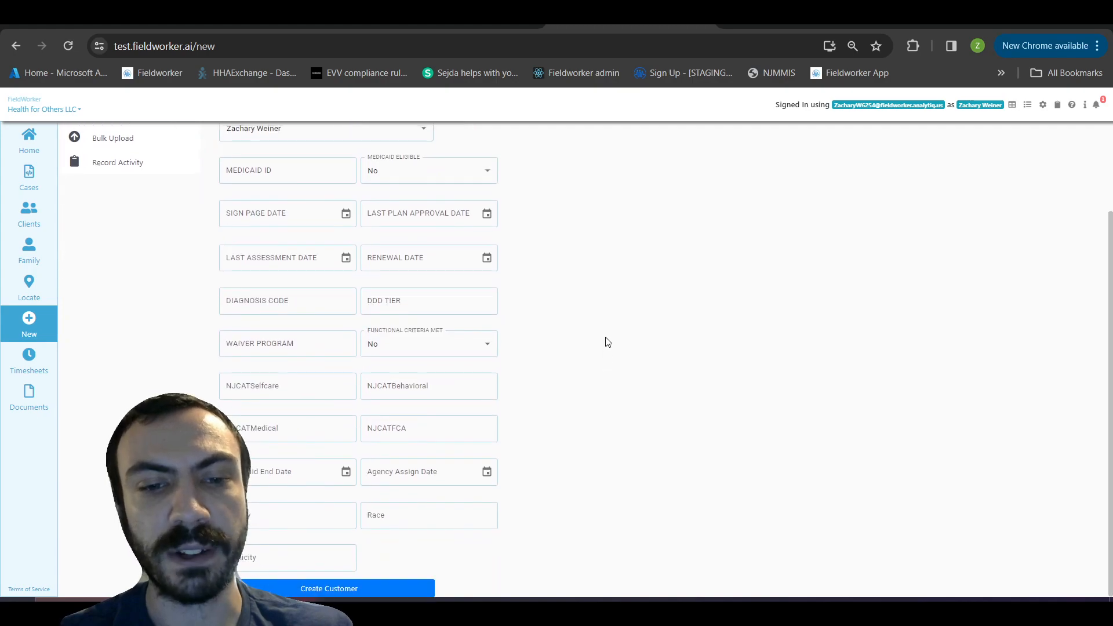
{"action": "left_click", "coordinate": [362, 582]}
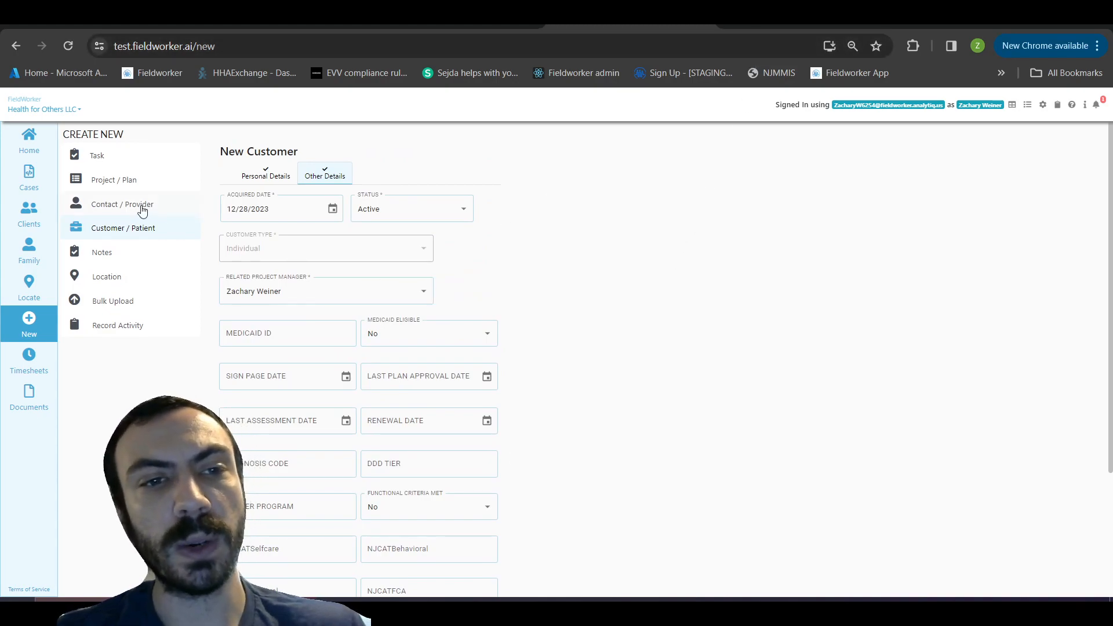
Review the filled-in new project example, covering its basic details, date and location, and final employee details.
{"action": "mouse_move", "coordinate": [112, 183]}
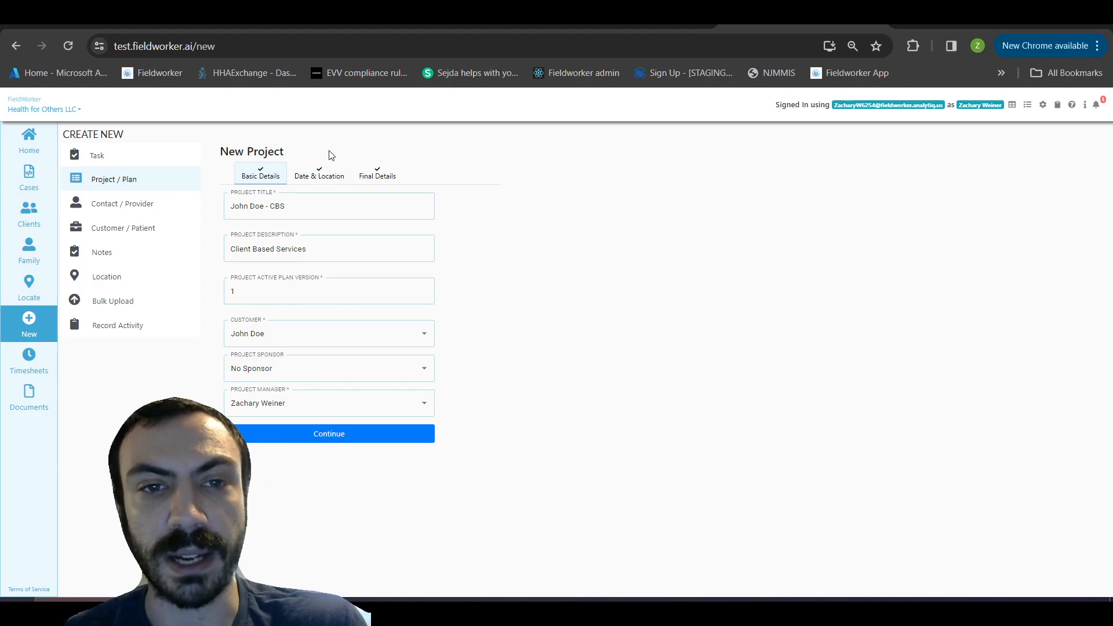
{"action": "left_click", "coordinate": [320, 174]}
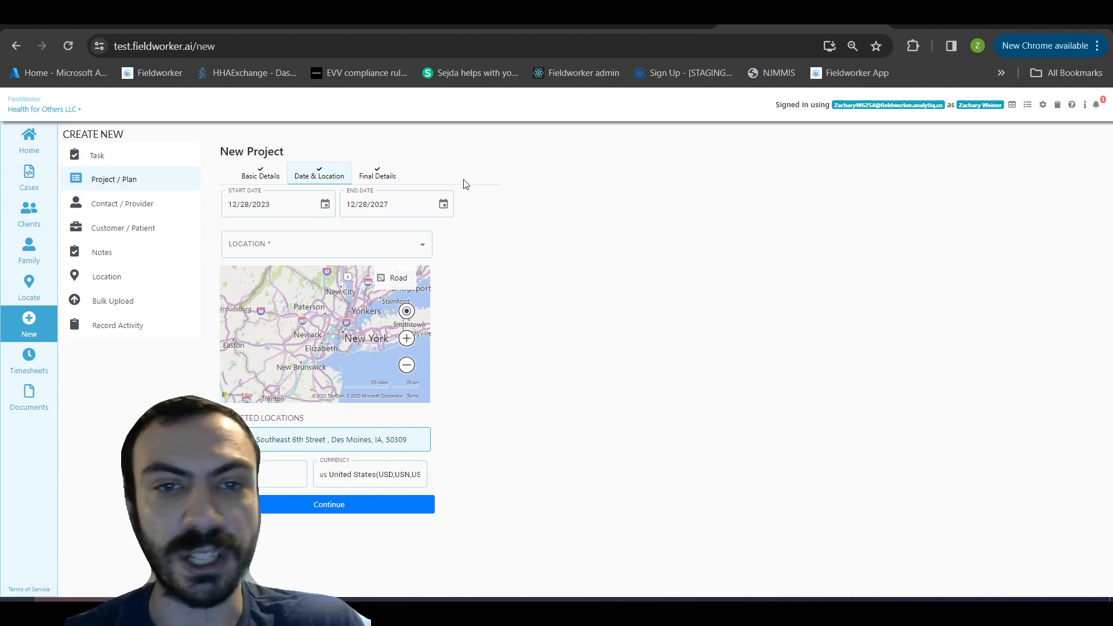
{"action": "left_click", "coordinate": [385, 171]}
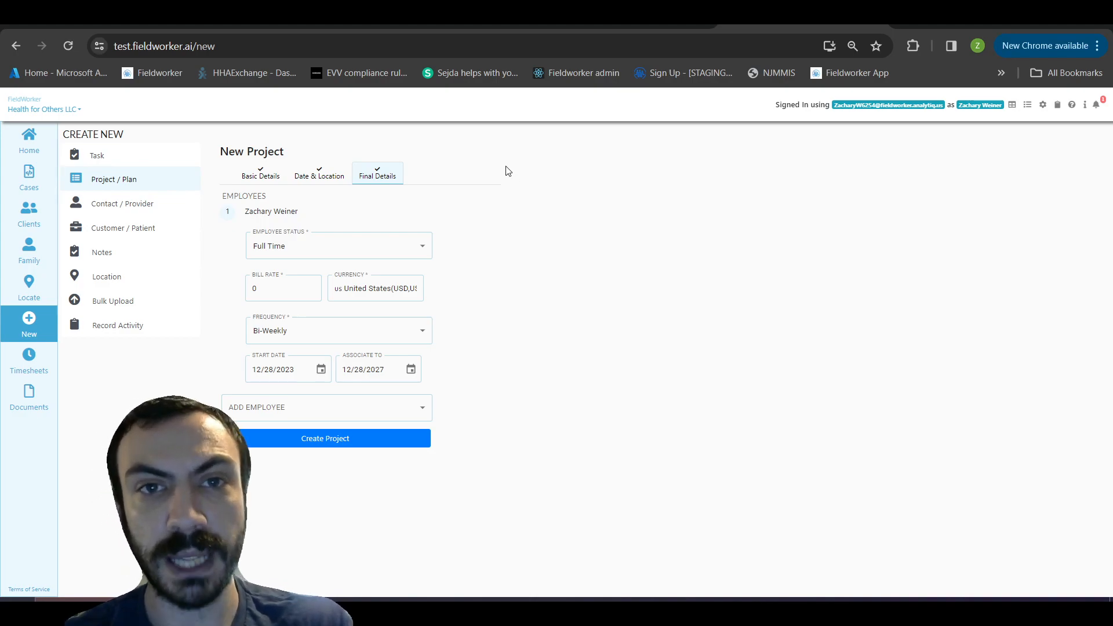
Start a new task on the blank creation page, titled as a call to the client and described as "Reach out by phone".
{"action": "left_click", "coordinate": [458, 17]}
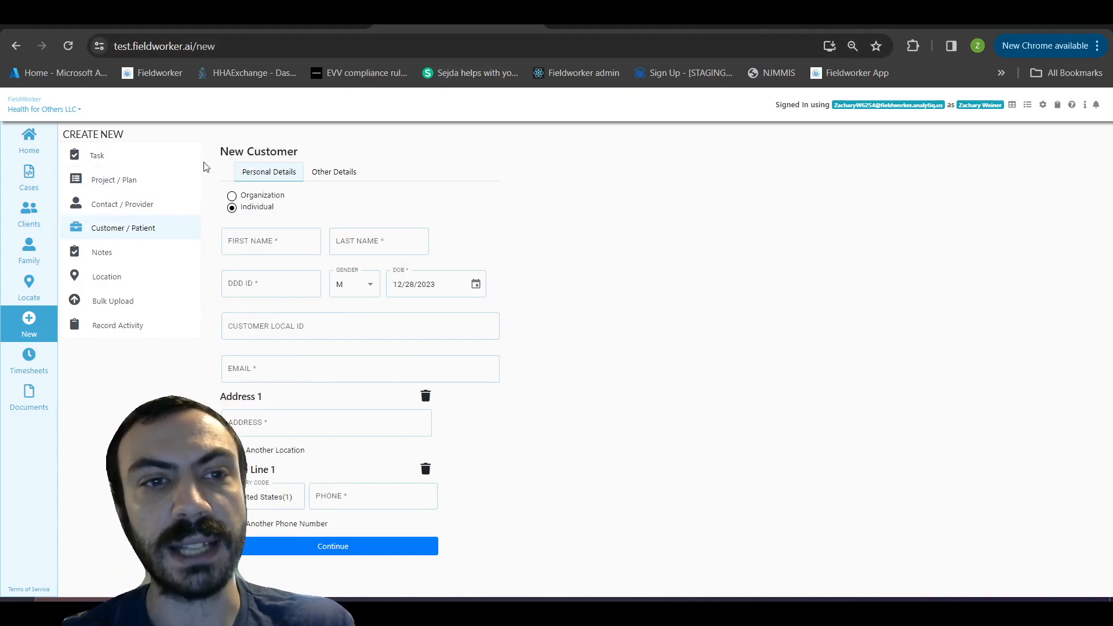
{"action": "left_click", "coordinate": [132, 155]}
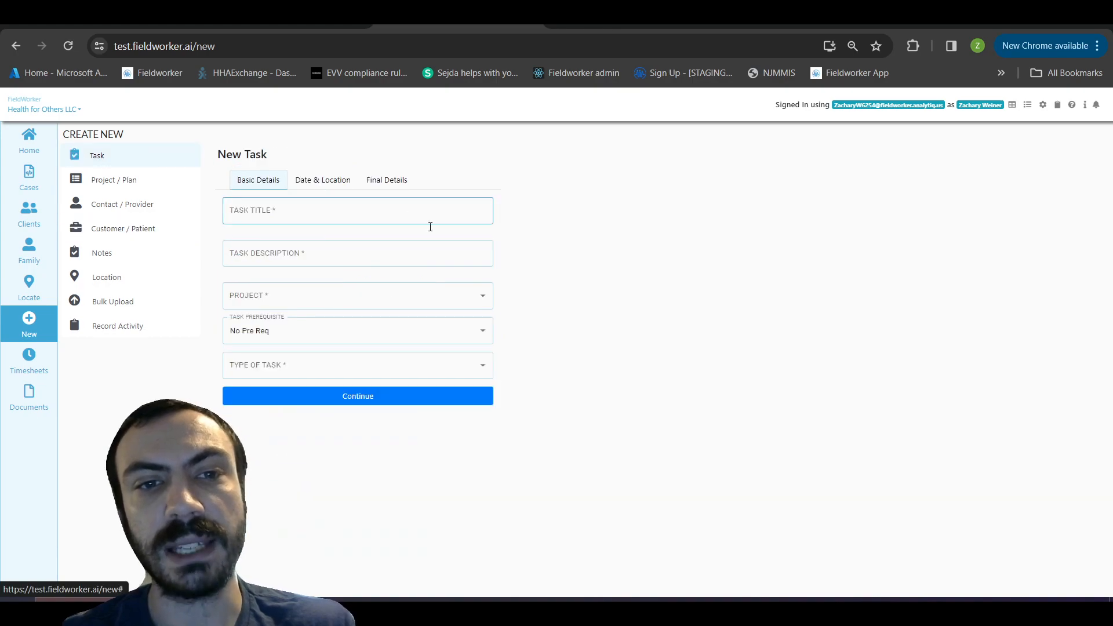
{"action": "left_click", "coordinate": [397, 215]}
{"action": "type", "text": "Call John"}
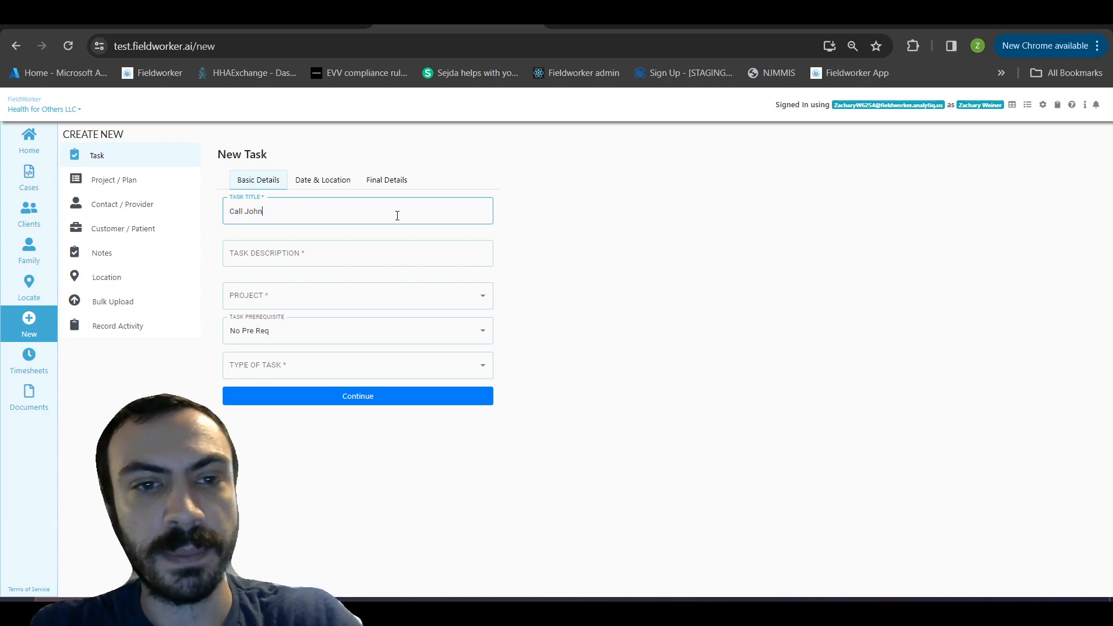
{"action": "left_click", "coordinate": [373, 252]}
{"action": "type", "text": "Reach"}
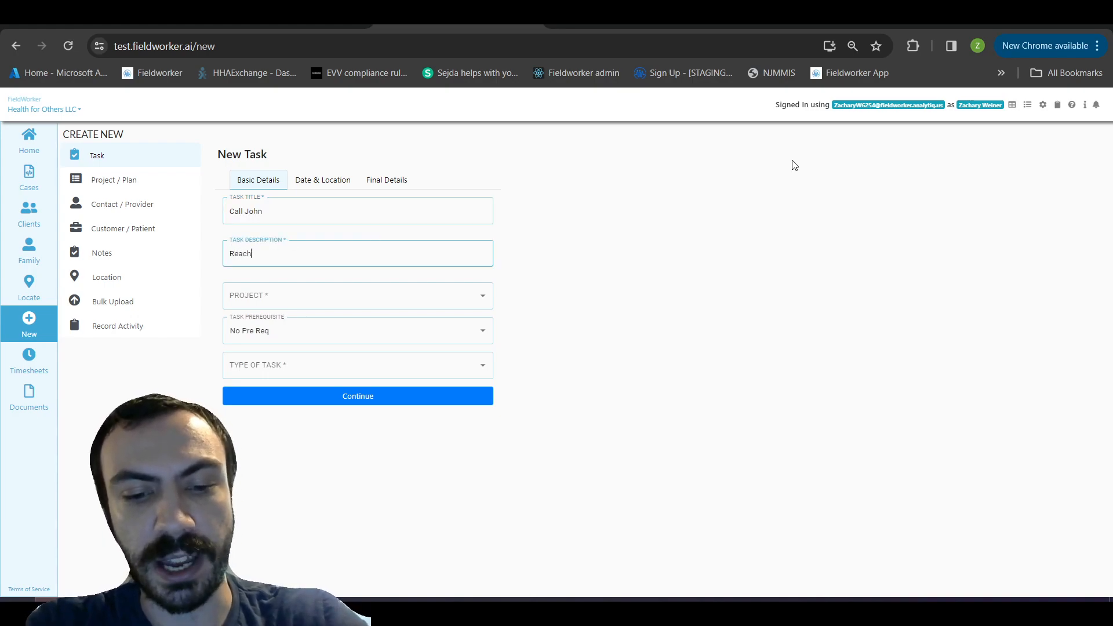
{"action": "type", "text": " out by phone"}
Assign the new task to the client's CBS project, set its type to Phone Call, and continue to the date and location details.
{"action": "left_click", "coordinate": [365, 296]}
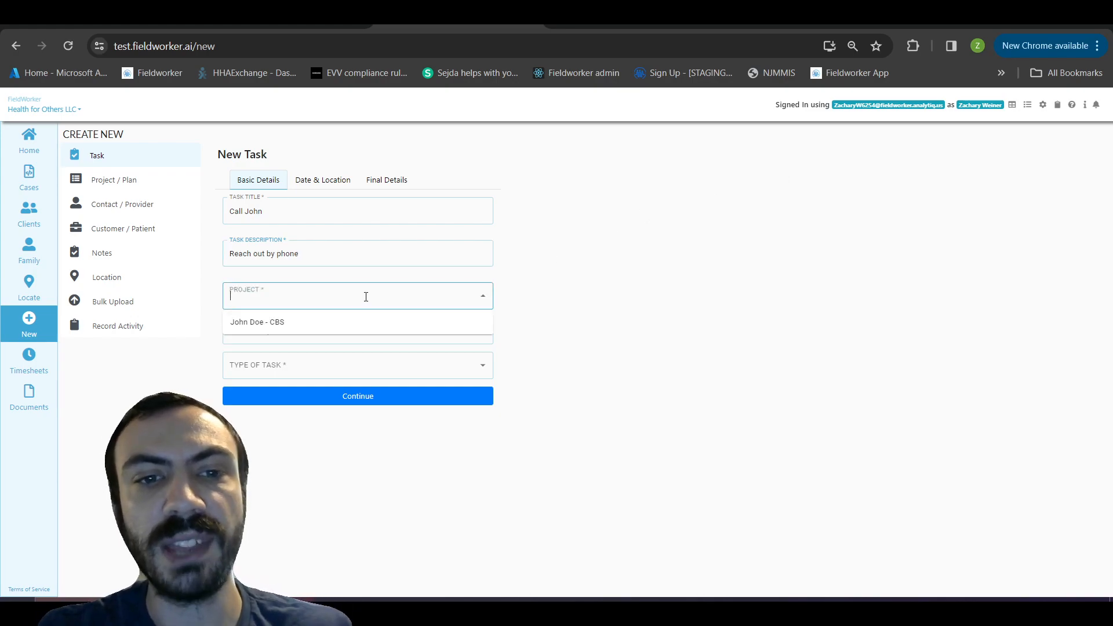
{"action": "left_click", "coordinate": [365, 322]}
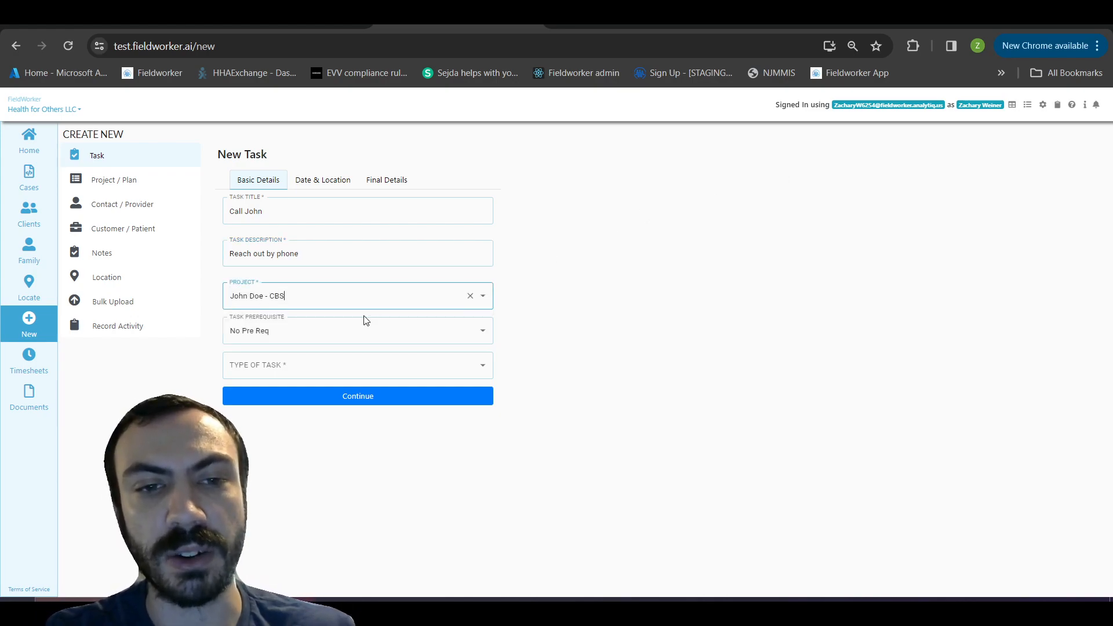
{"action": "left_click", "coordinate": [365, 365]}
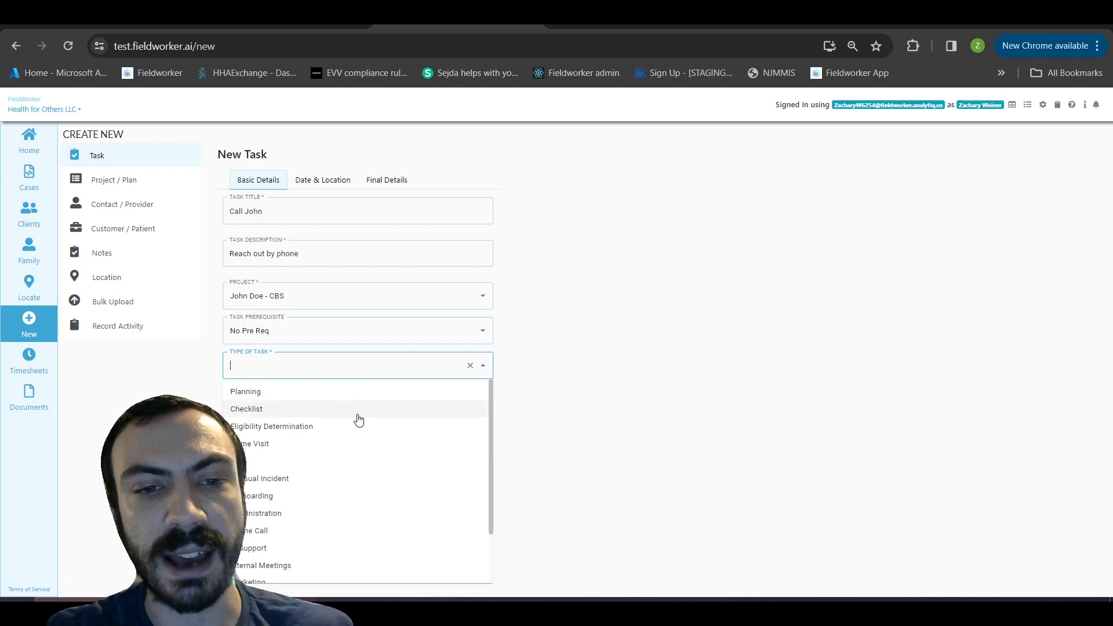
{"action": "left_click", "coordinate": [348, 531]}
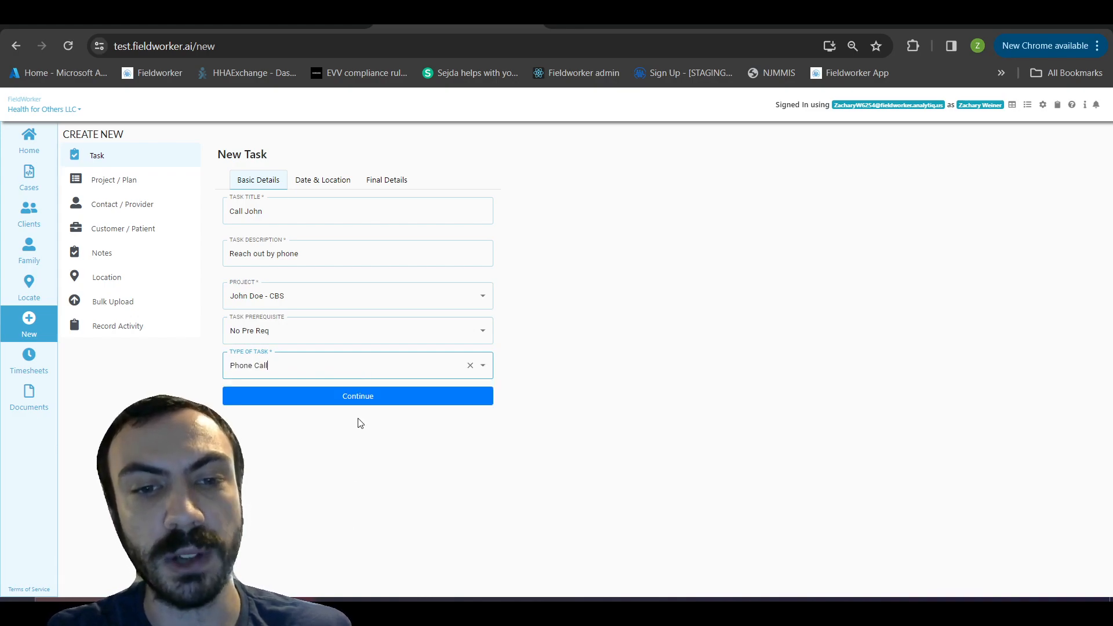
{"action": "left_click", "coordinate": [355, 395]}
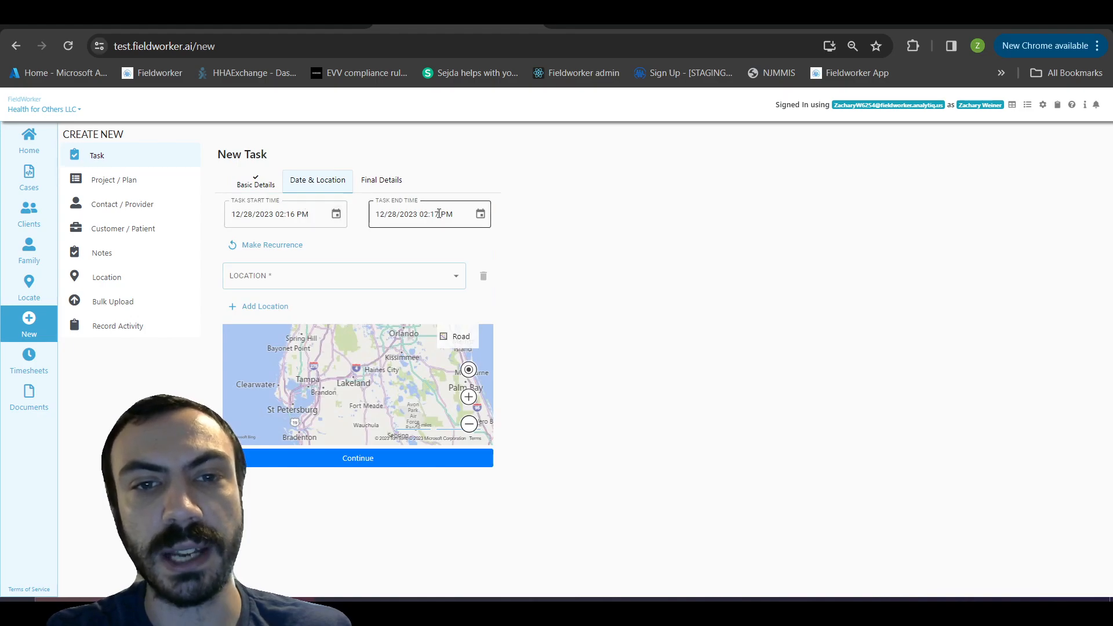
Set the task's end time to 02:30 PM, choose the client's saved address as its location, and continue to the final details.
{"action": "left_click", "coordinate": [435, 214]}
{"action": "key", "text": "BackSpace"}
{"action": "key", "text": "BackSpace"}
{"action": "key", "text": "BackSpace"}
{"action": "type", "text": "30"}
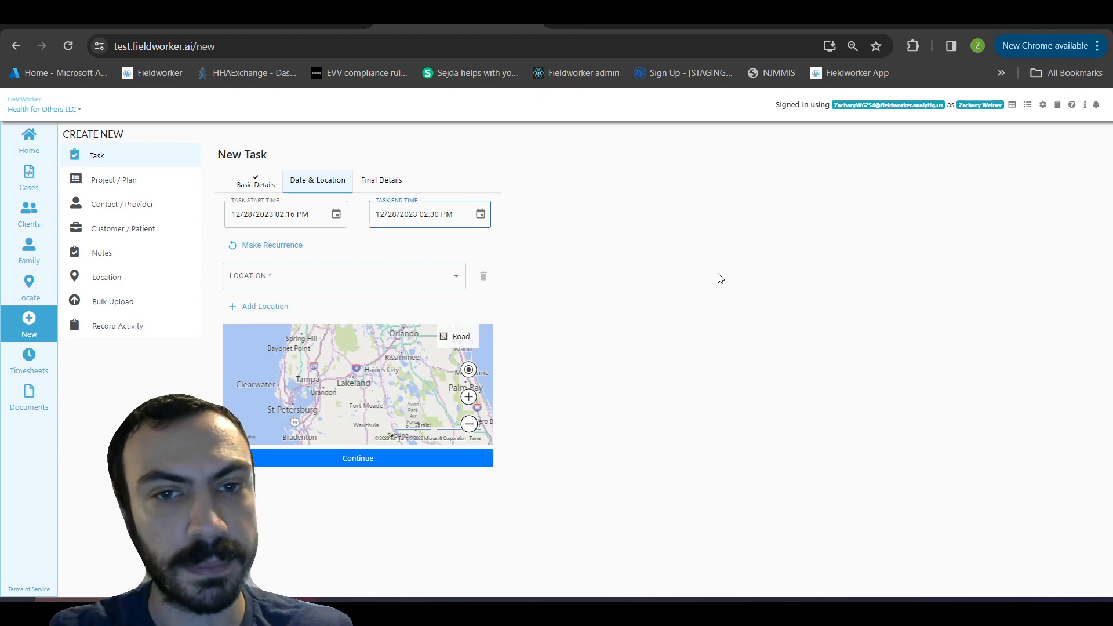
{"action": "left_click", "coordinate": [315, 270]}
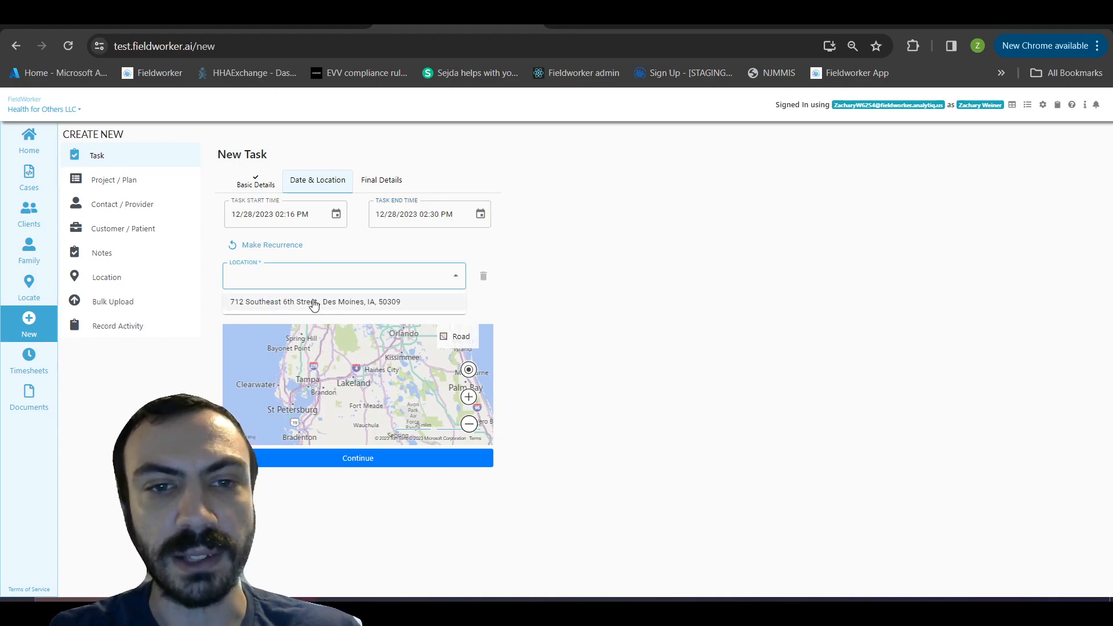
{"action": "left_click", "coordinate": [314, 302]}
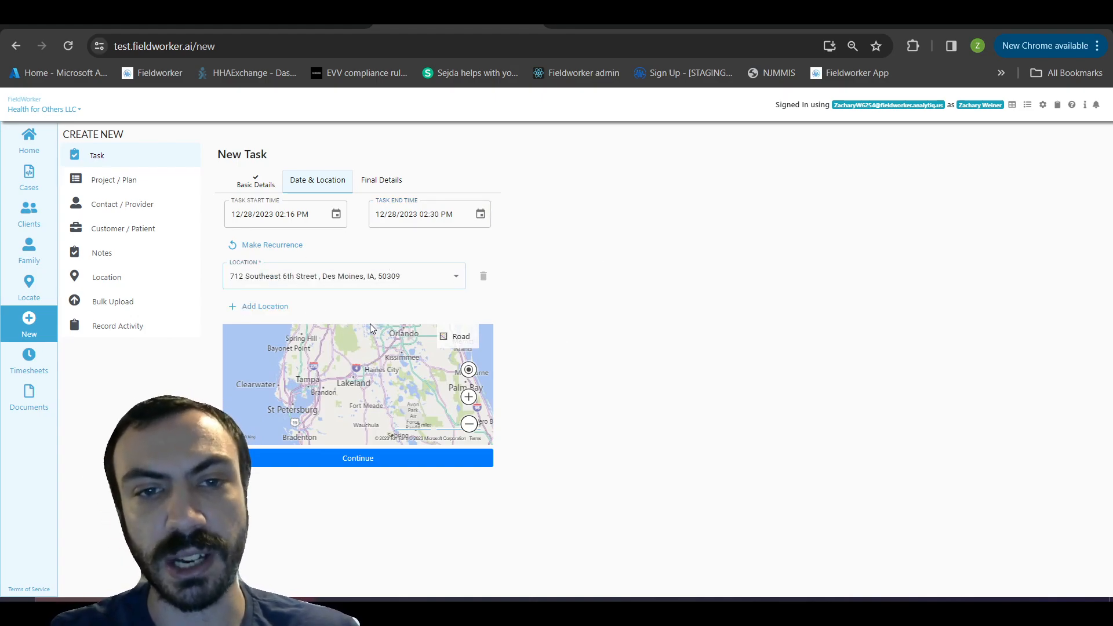
{"action": "left_click", "coordinate": [351, 459]}
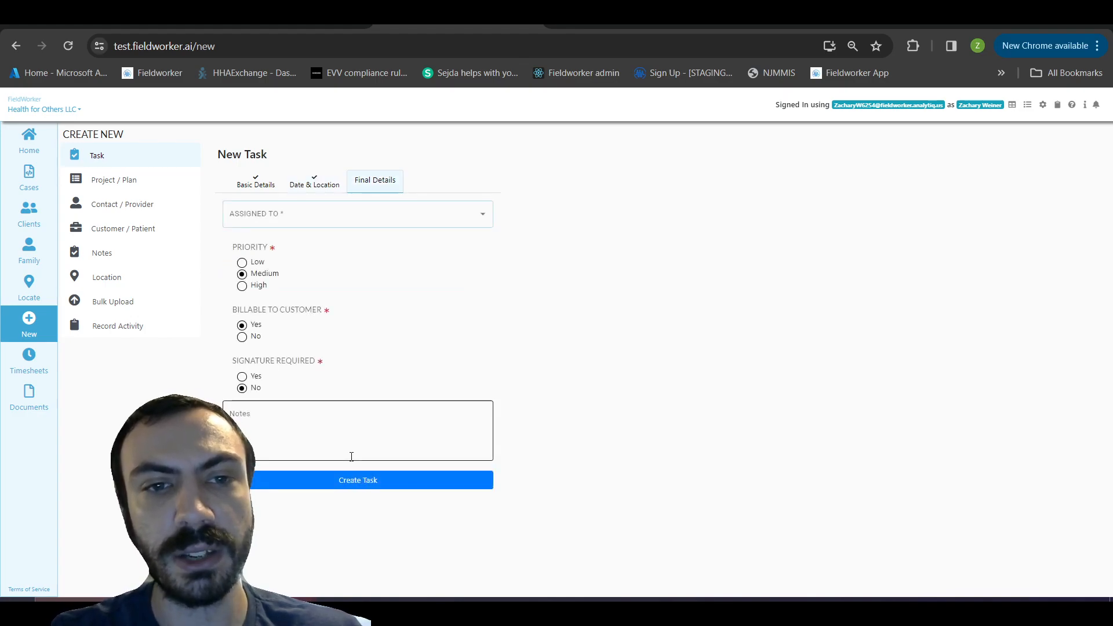
Assign the task to the signed-in employee as not billable to the customer, create it, and return to the home page.
{"action": "left_click", "coordinate": [406, 210]}
{"action": "left_click", "coordinate": [377, 239]}
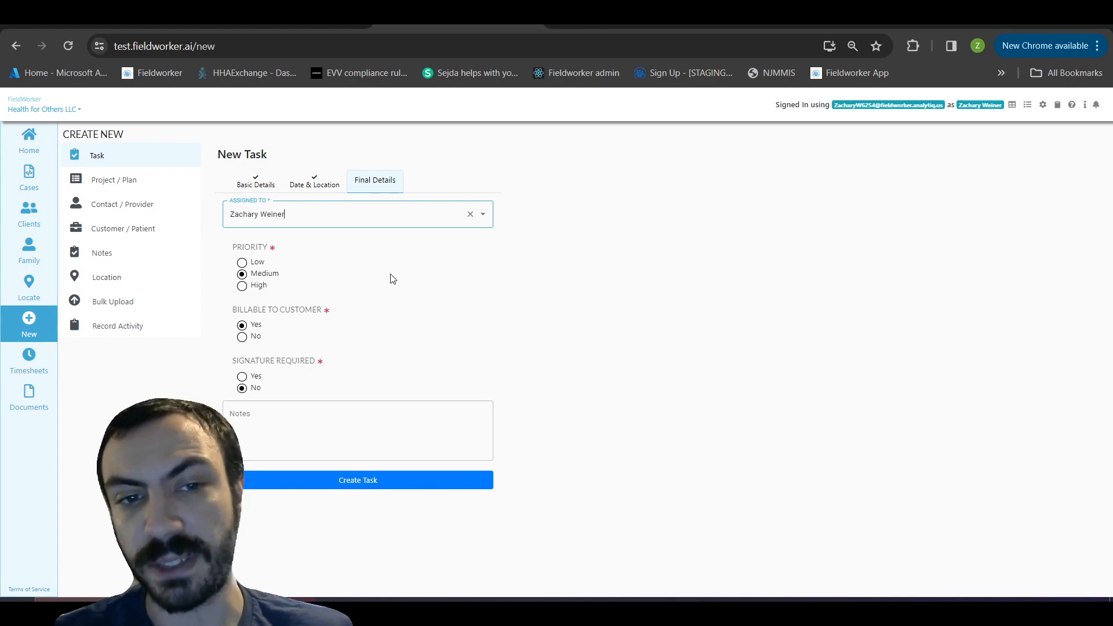
{"action": "left_click", "coordinate": [242, 338]}
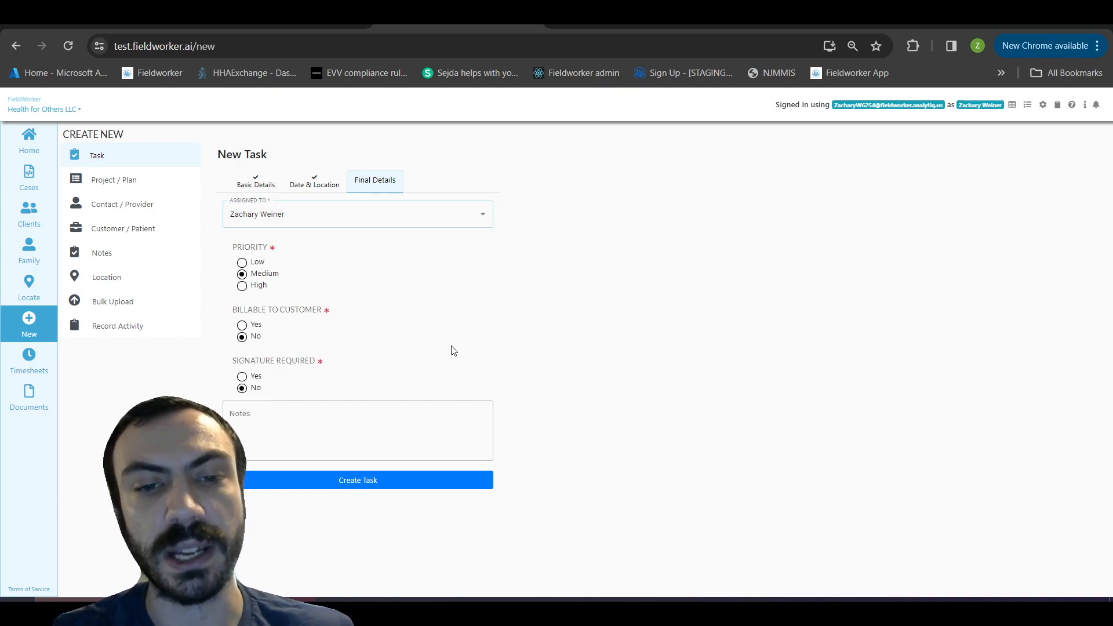
{"action": "left_click", "coordinate": [400, 487]}
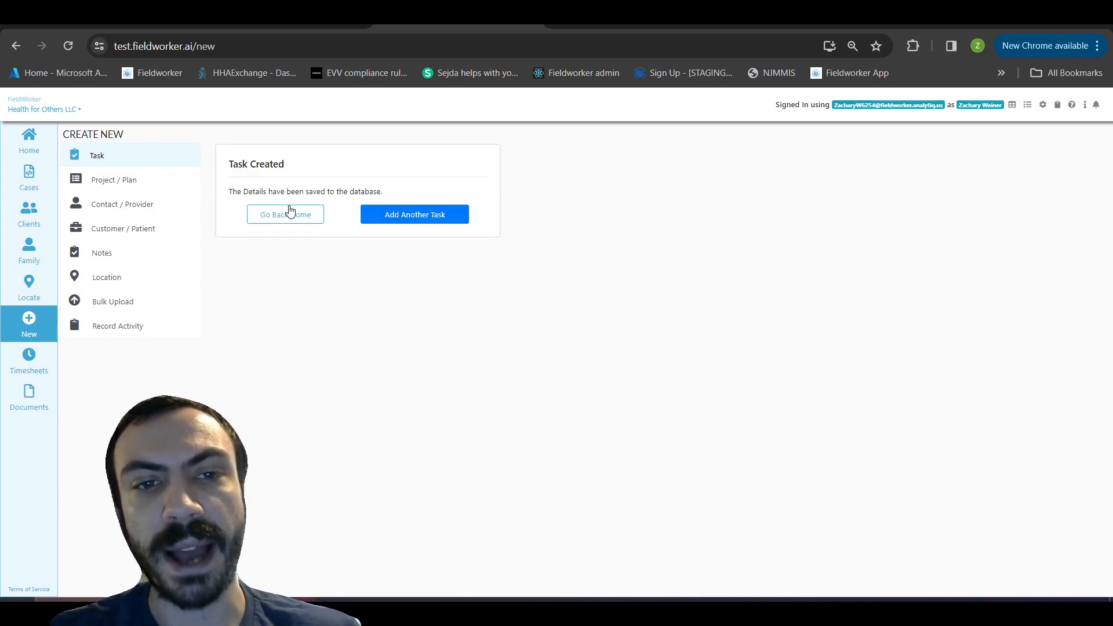
{"action": "left_click", "coordinate": [286, 215]}
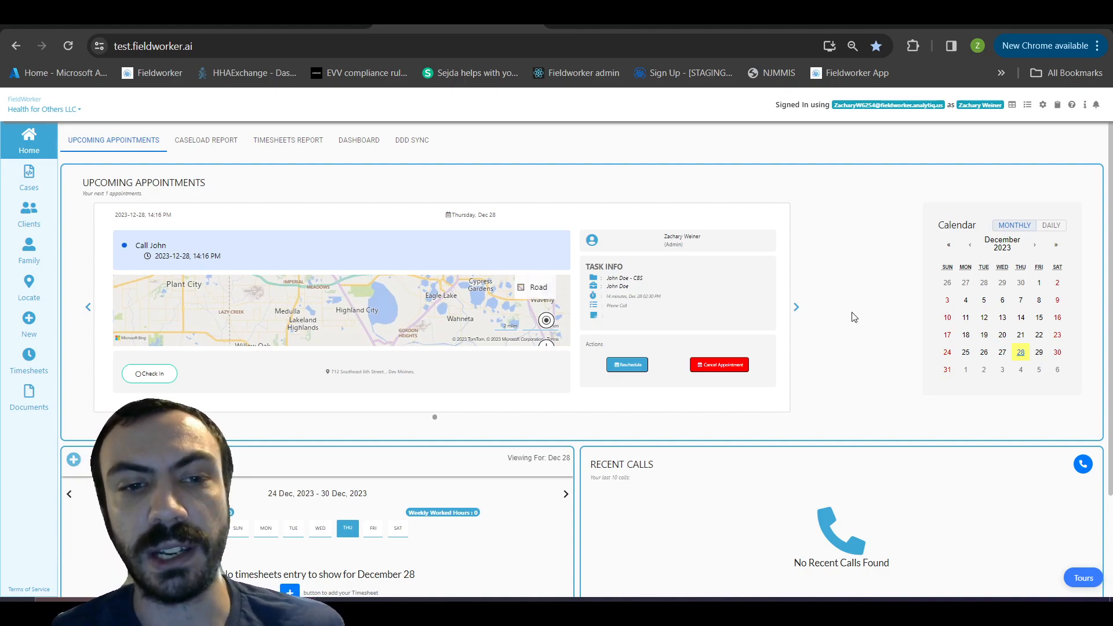
Start a new timesheet entry for December 28 on the client's CBS project.
{"action": "scroll", "coordinate": [862, 336], "scroll_direction": "down", "scroll_amount": 2}
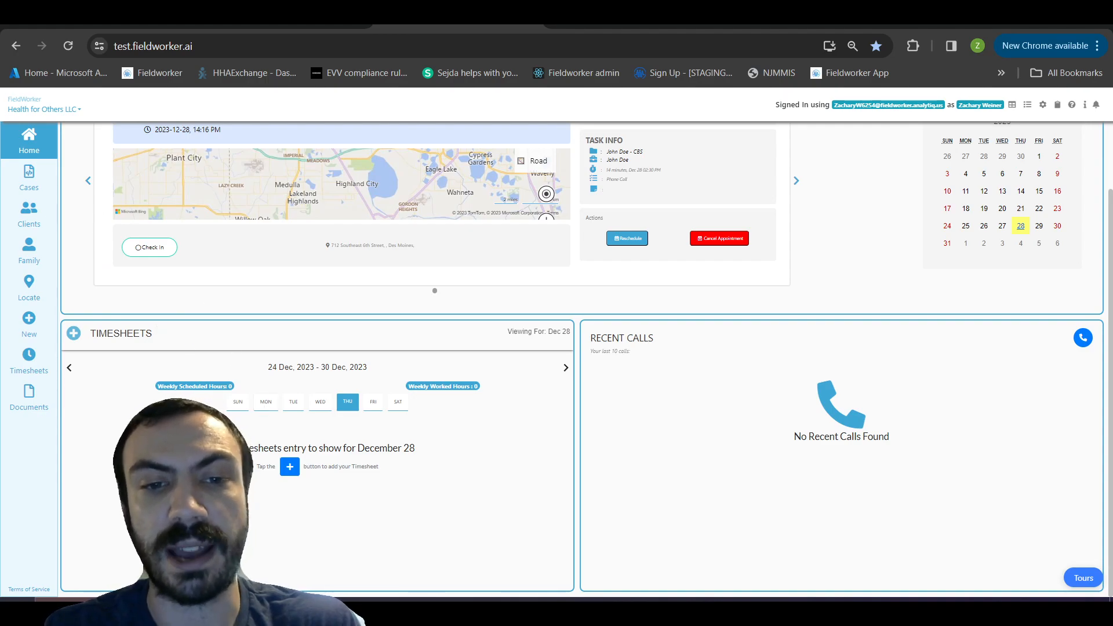
{"action": "left_click", "coordinate": [289, 467]}
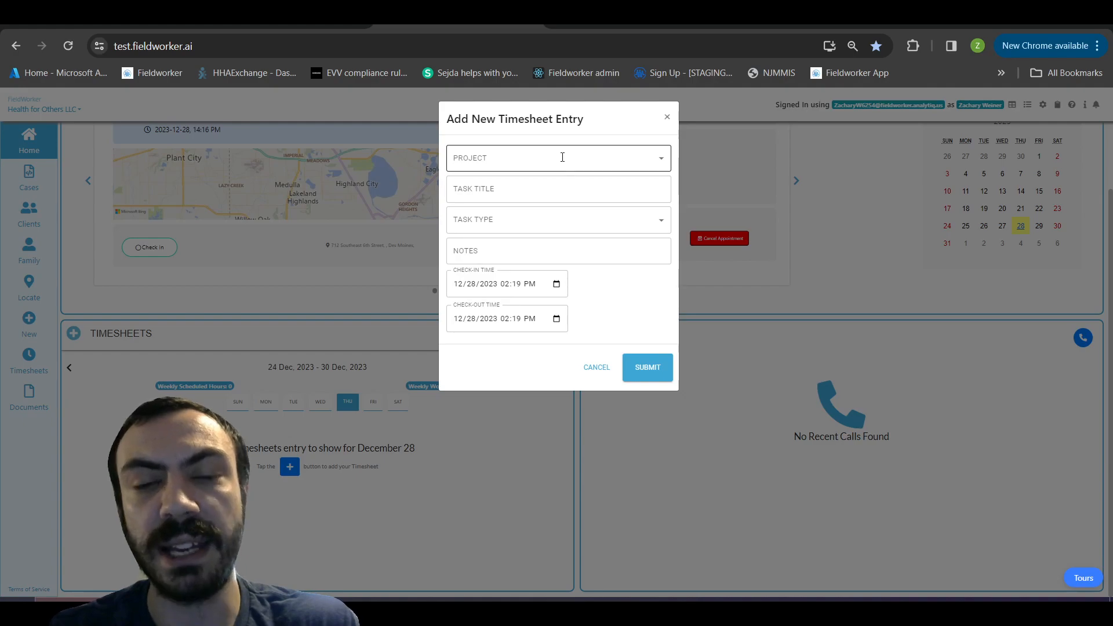
{"action": "left_click", "coordinate": [562, 157]}
{"action": "left_click", "coordinate": [558, 182]}
Title the timesheet entry as a completed call to the client and set its task type to Phone Call.
{"action": "left_click", "coordinate": [555, 185]}
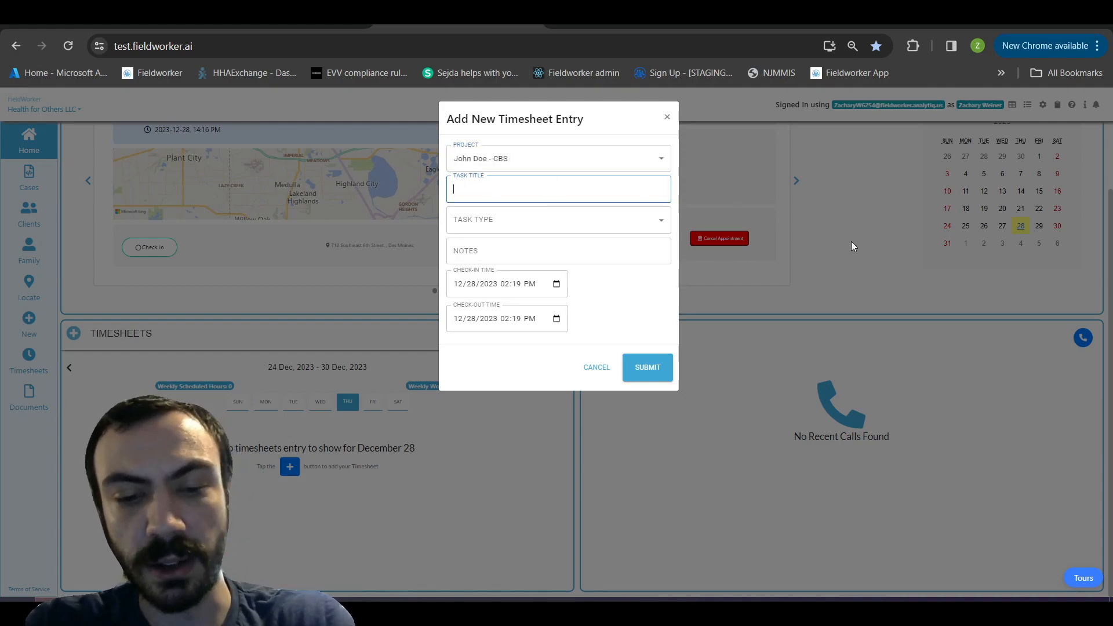
{"action": "type", "text": "Called Joh"}
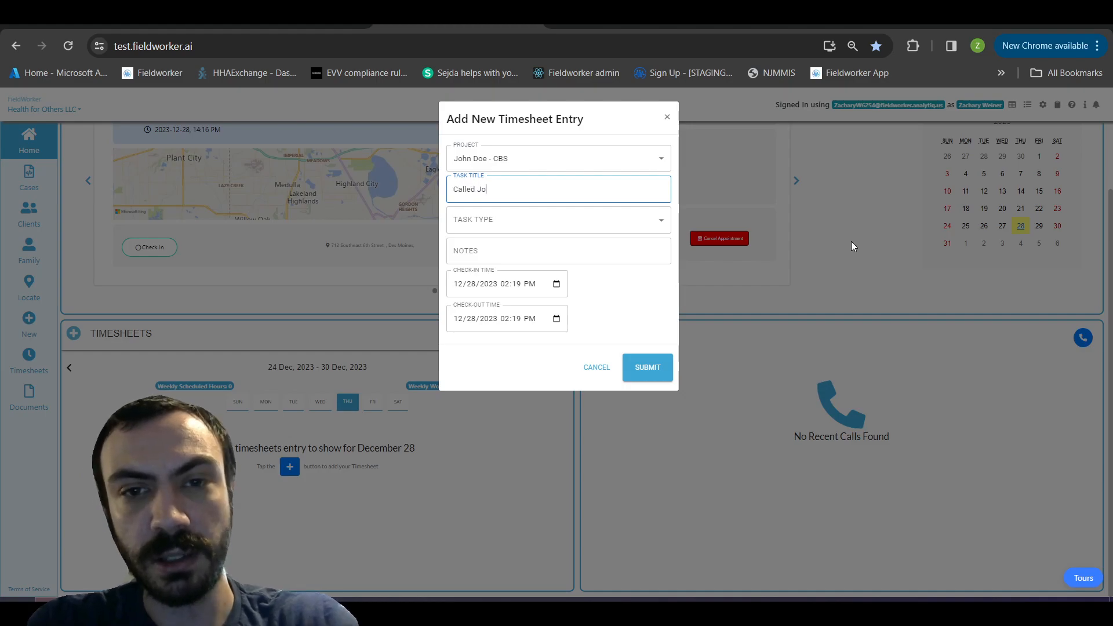
{"action": "left_click", "coordinate": [538, 211]}
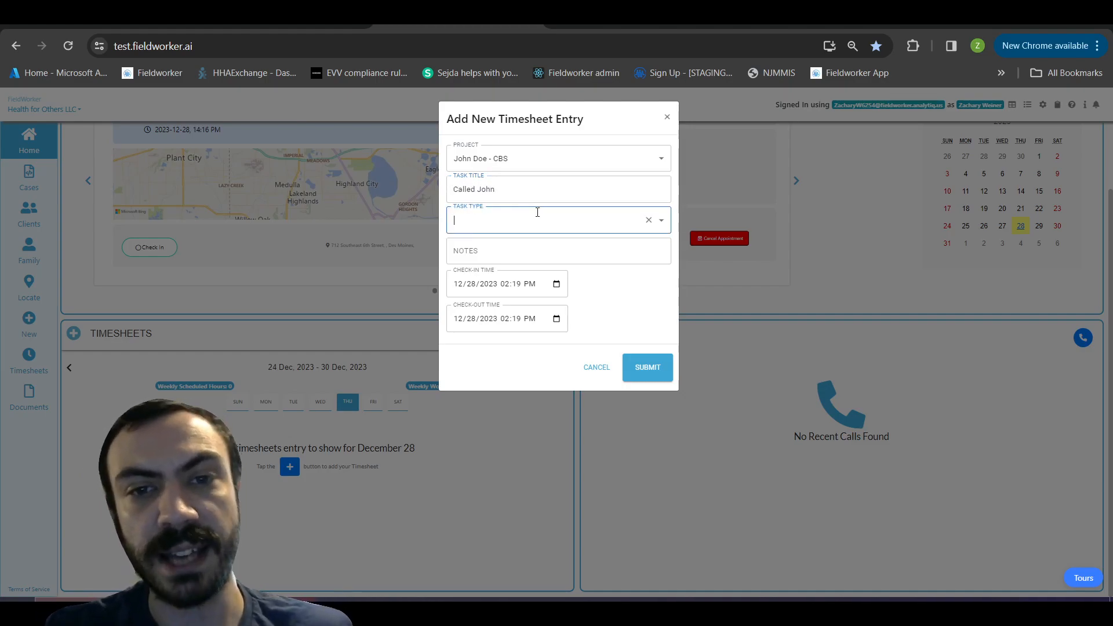
{"action": "left_click", "coordinate": [661, 220]}
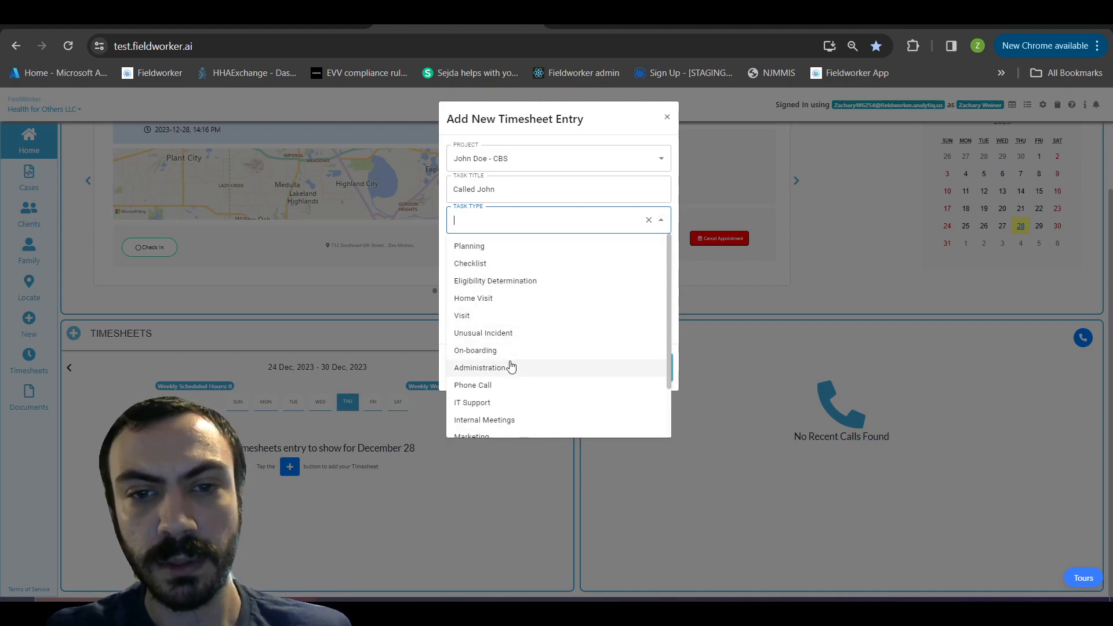
{"action": "left_click", "coordinate": [507, 385]}
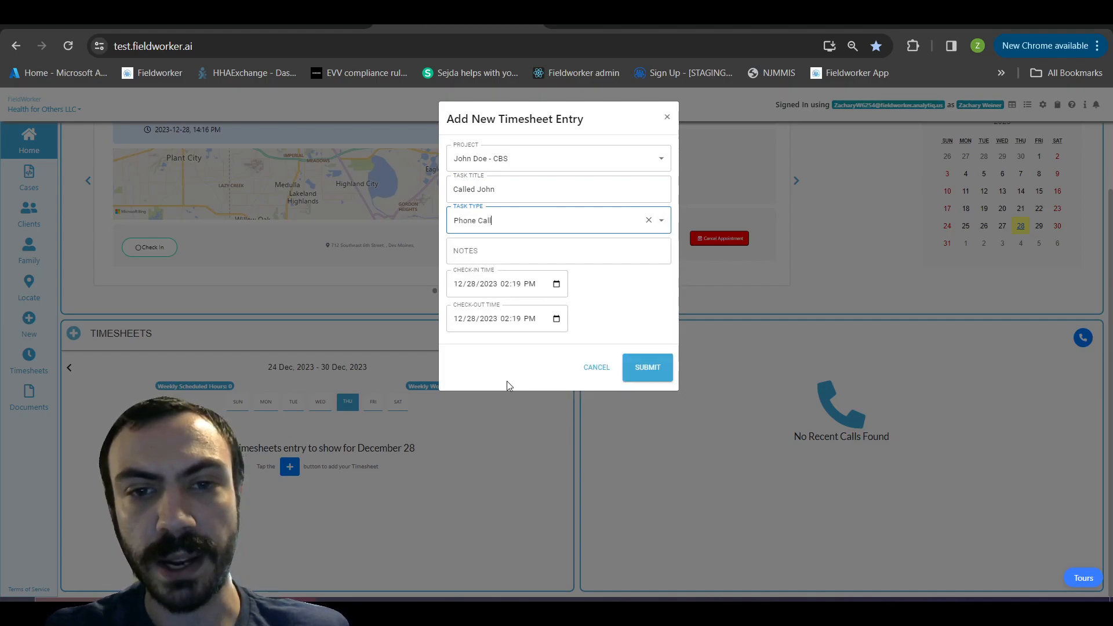
Set the timesheet entry's check-out time to 02:30 PM on 12/28/2023 and submit the entry.
{"action": "left_click", "coordinate": [510, 254]}
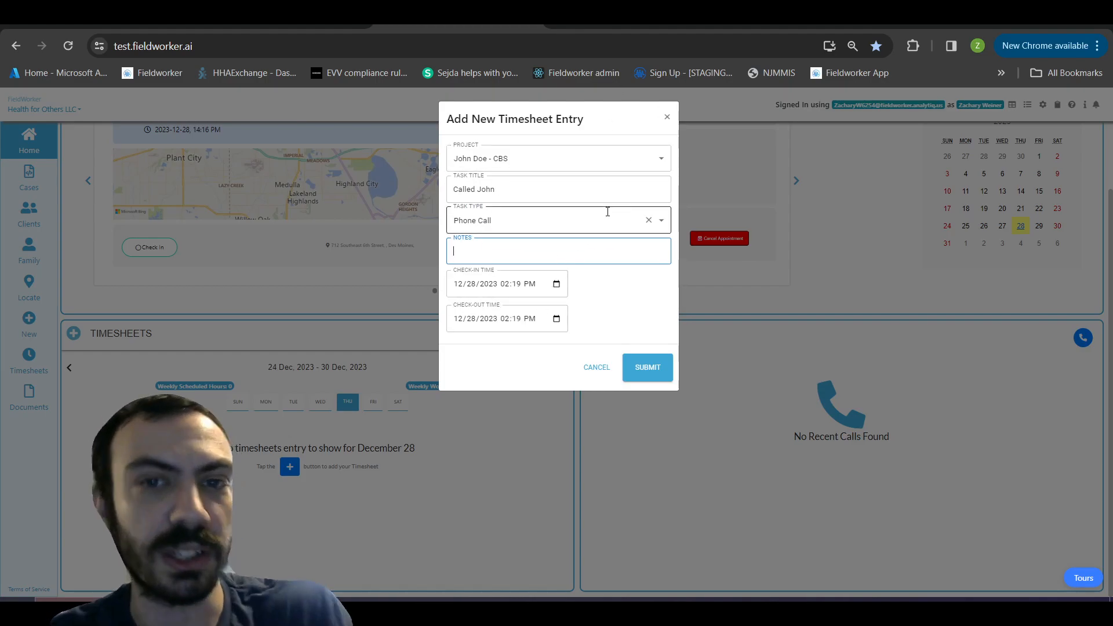
{"action": "left_click", "coordinate": [517, 320]}
{"action": "type", "text": "30"}
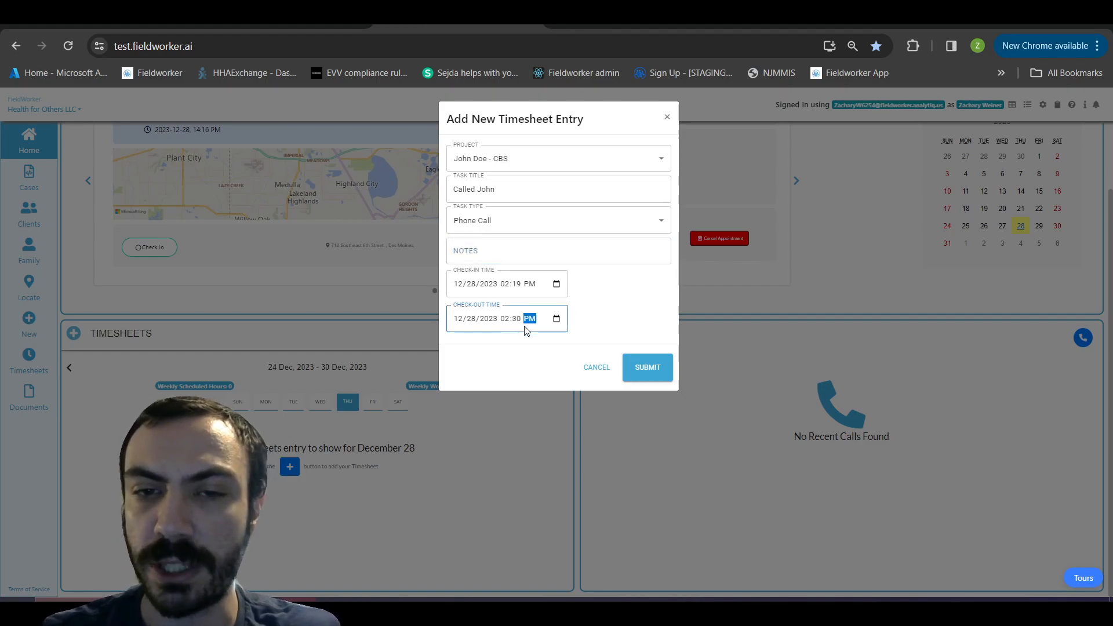
{"action": "left_click", "coordinate": [643, 309]}
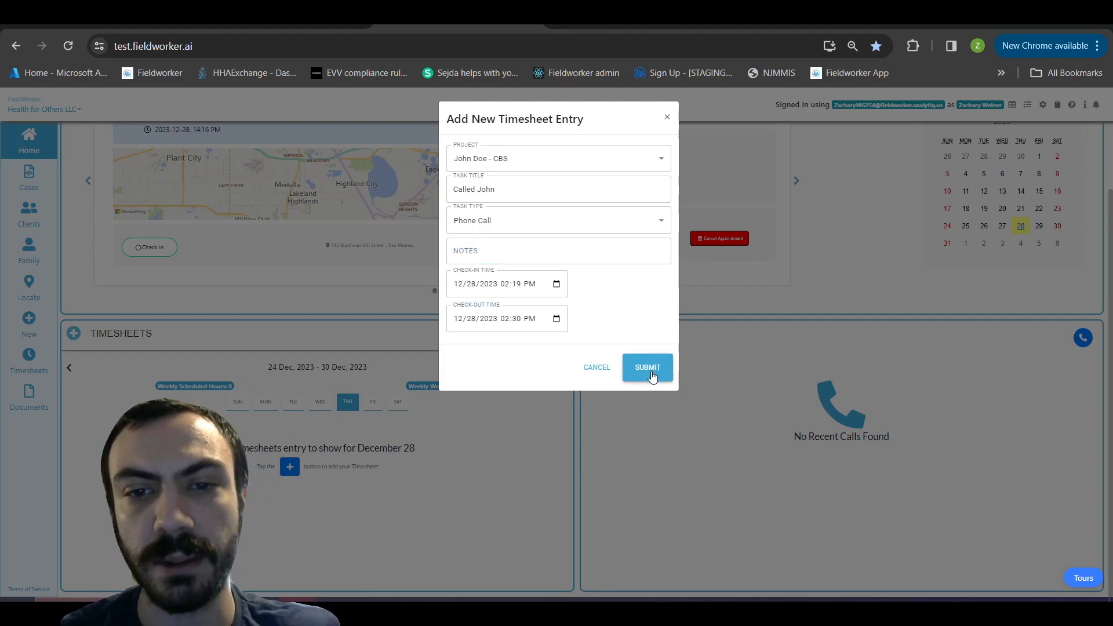
{"action": "left_click", "coordinate": [653, 376]}
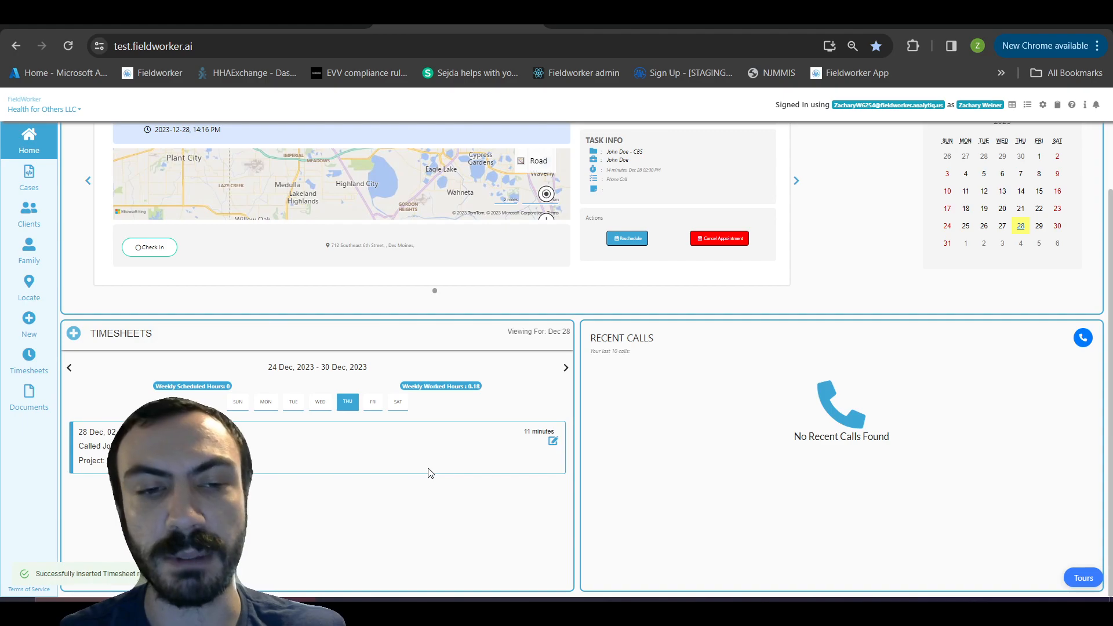
{"action": "scroll", "coordinate": [429, 471], "scroll_direction": "up", "scroll_amount": 2}
{"action": "scroll", "coordinate": [429, 470], "scroll_direction": "down", "scroll_amount": 2}
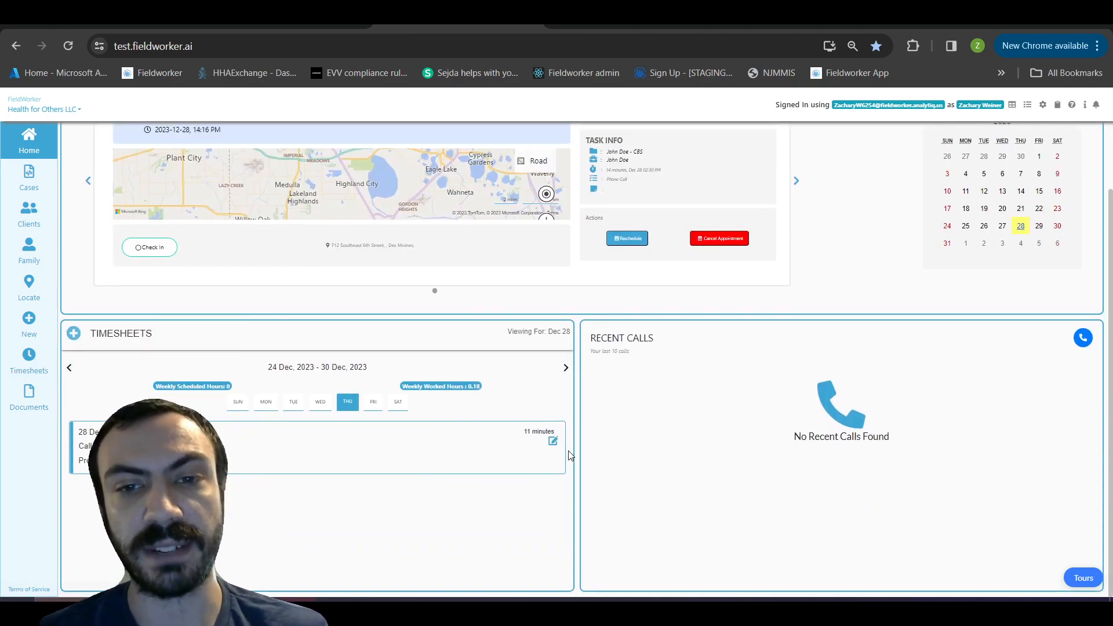
{"action": "scroll", "coordinate": [570, 456], "scroll_direction": "up", "scroll_amount": 3}
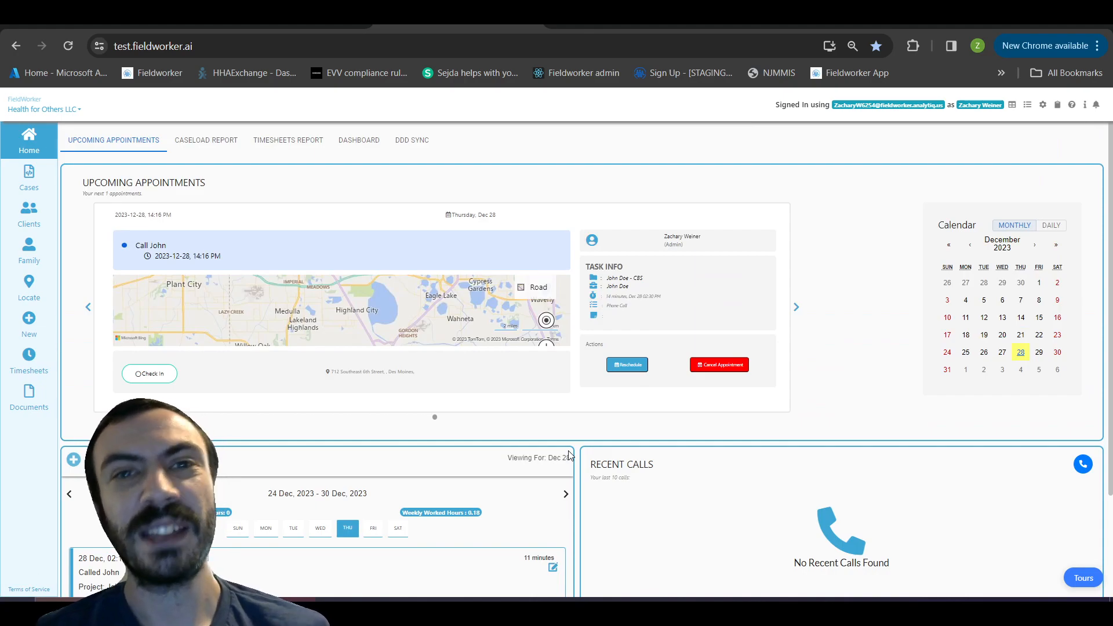